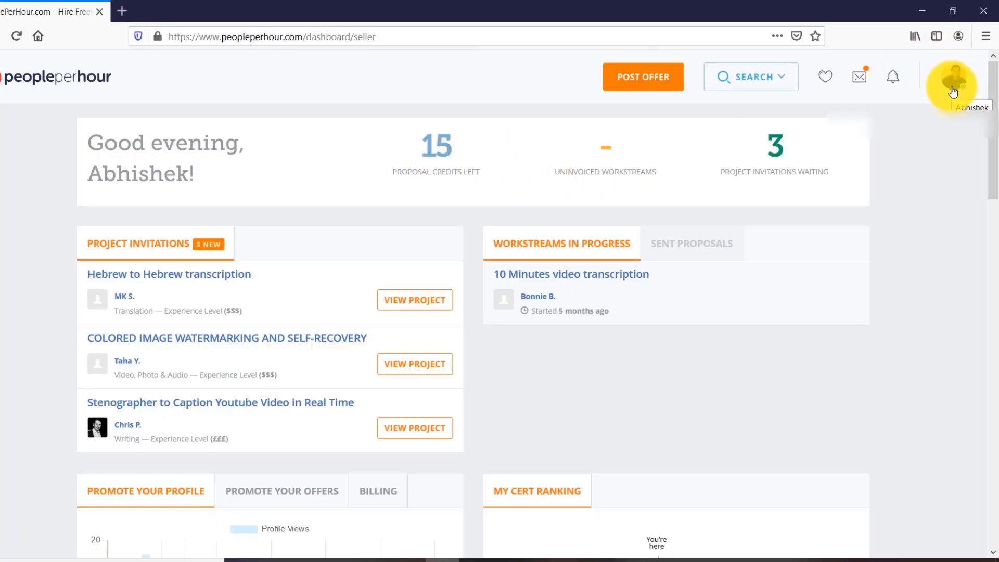
Go to Payment Settings and begin adding a new withdrawal account.
click(953, 92)
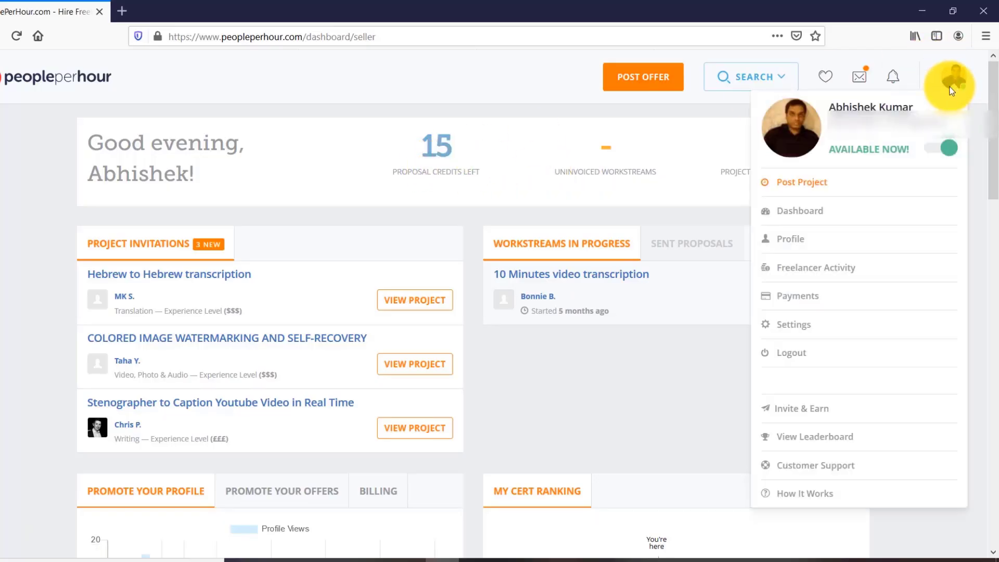
click(874, 325)
click(807, 302)
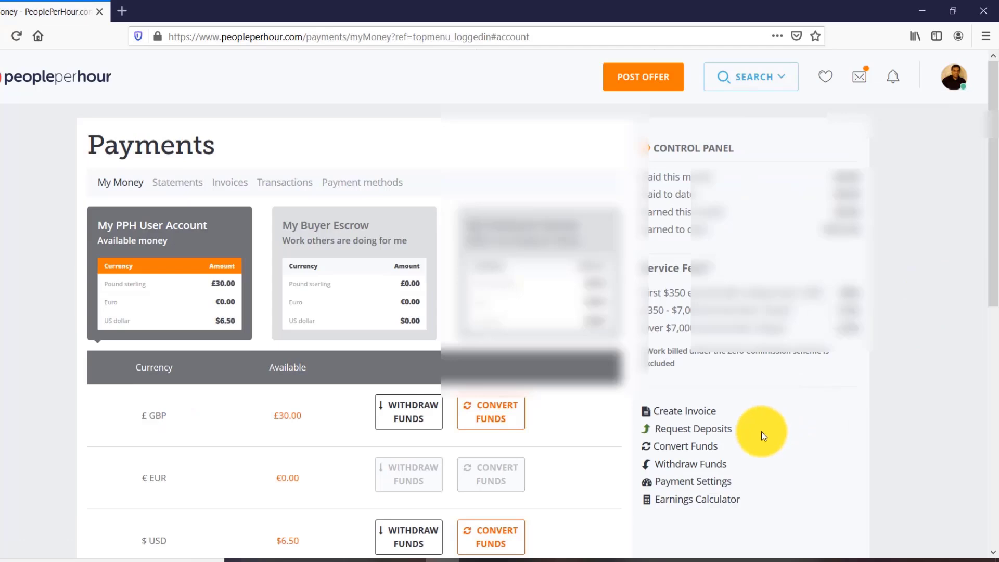
click(698, 485)
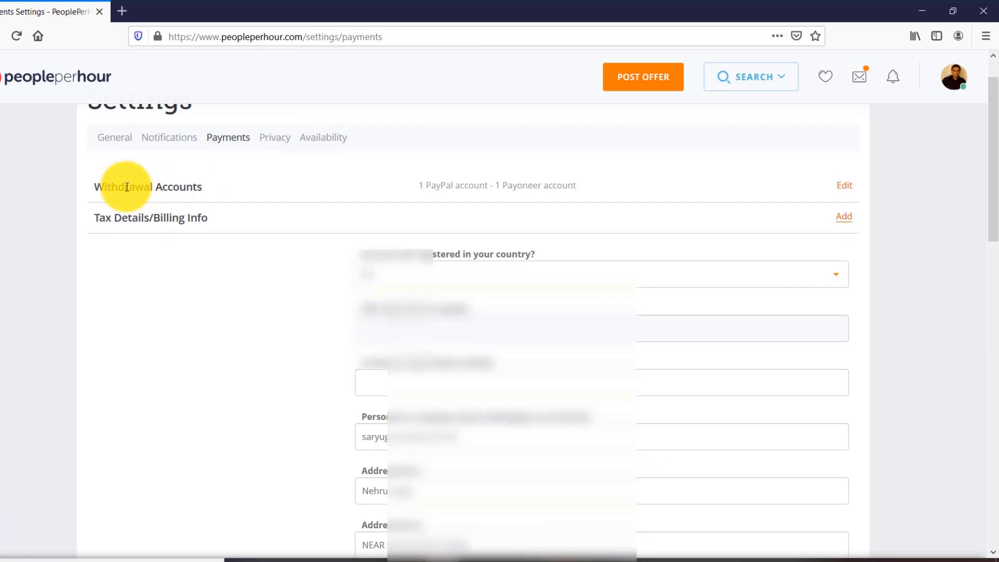
click(846, 188)
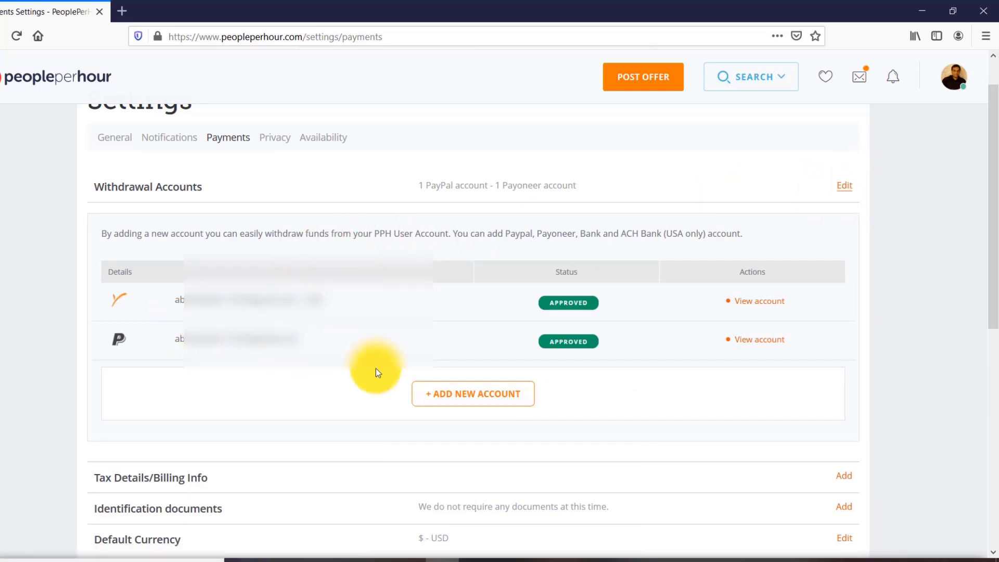
click(459, 403)
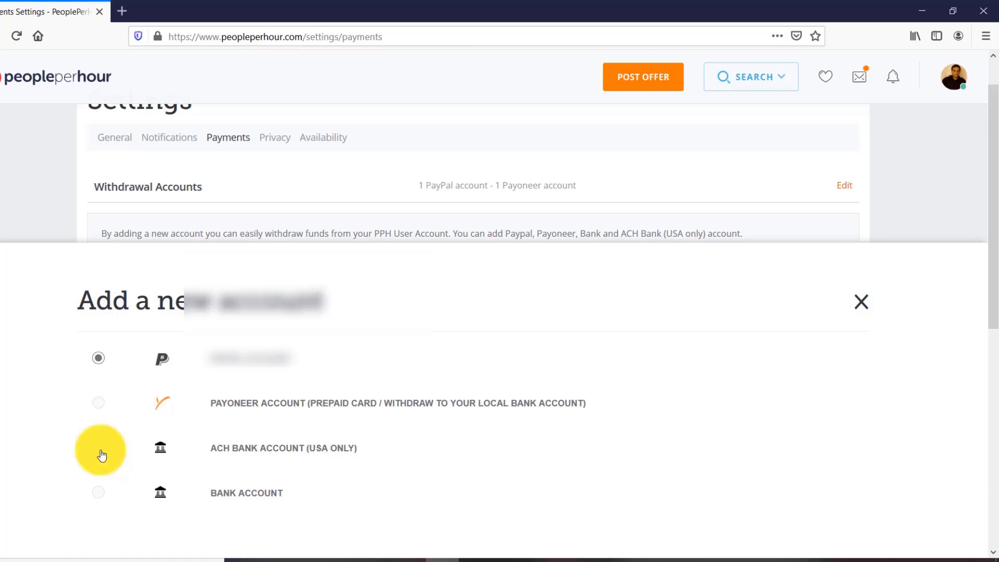
Choose ACH bank account (USA only) as the new withdrawal account type.
click(100, 453)
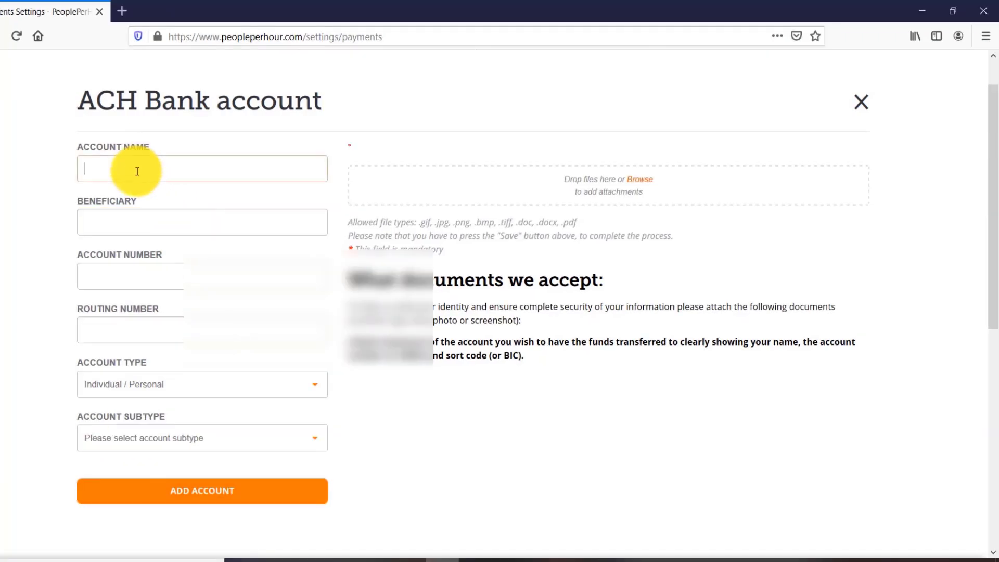
Enter the account holder's name as Account Name and Beneficiary, then view PingPong's bank details.
click(138, 172)
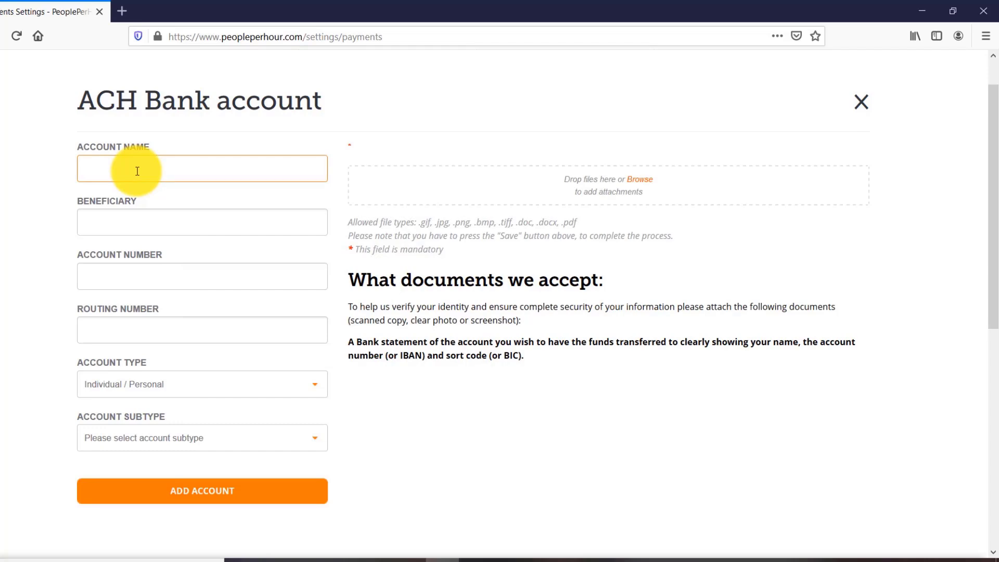
text(ABHISHEK KUMAR)
click(129, 220)
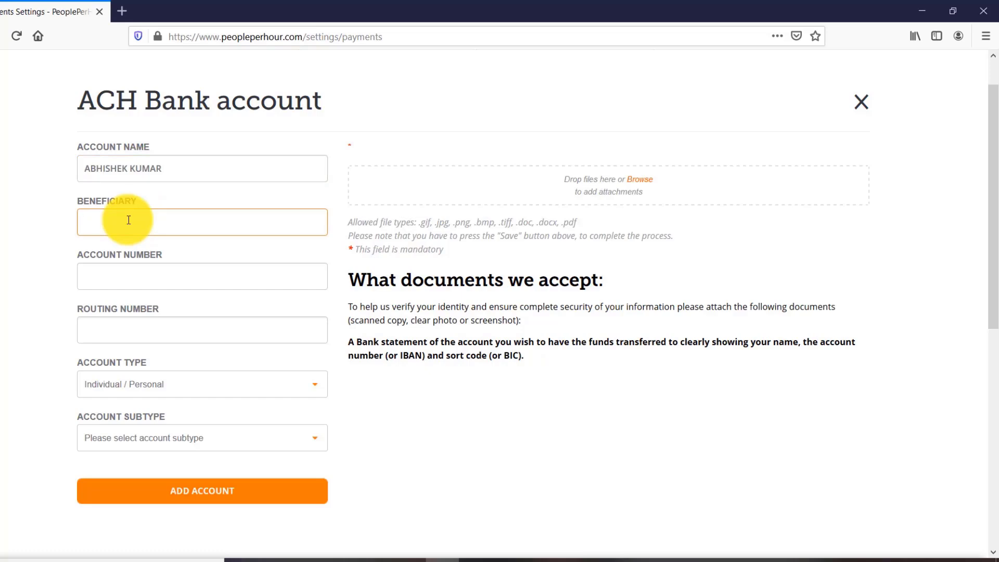
text(ABHISHEK KUMAR)
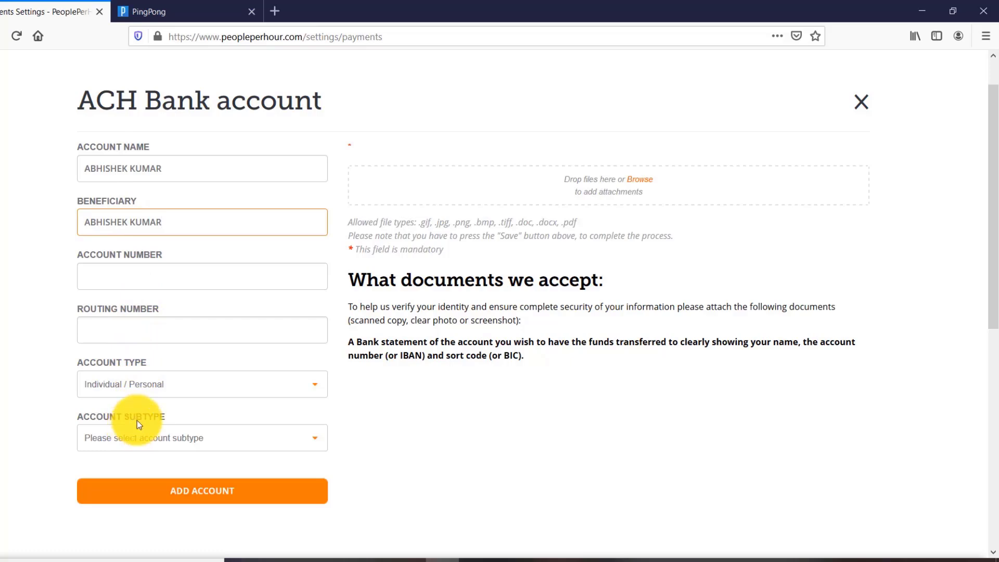
click(232, 11)
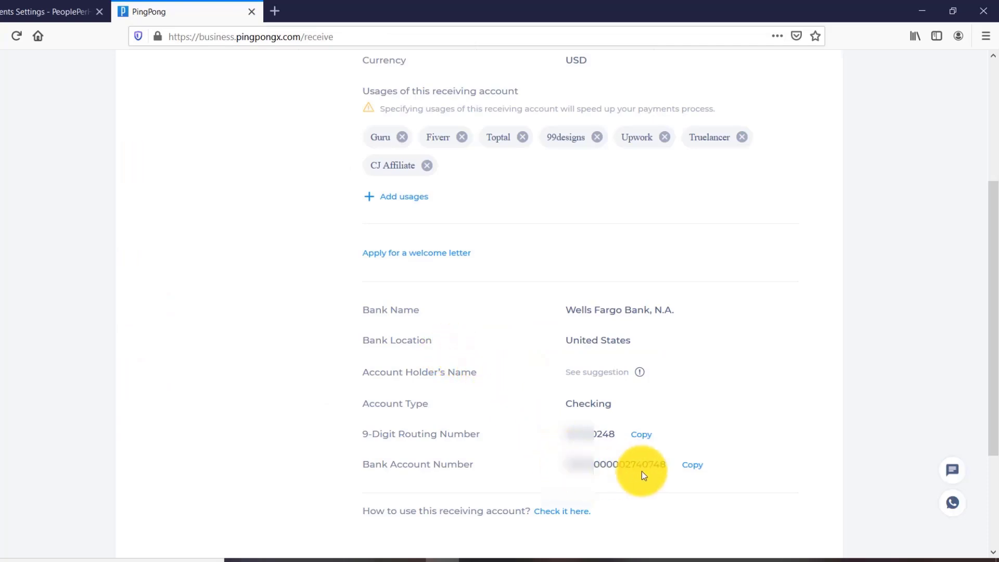
Copy PingPong's bank account number into the ACH Account Number field.
click(693, 467)
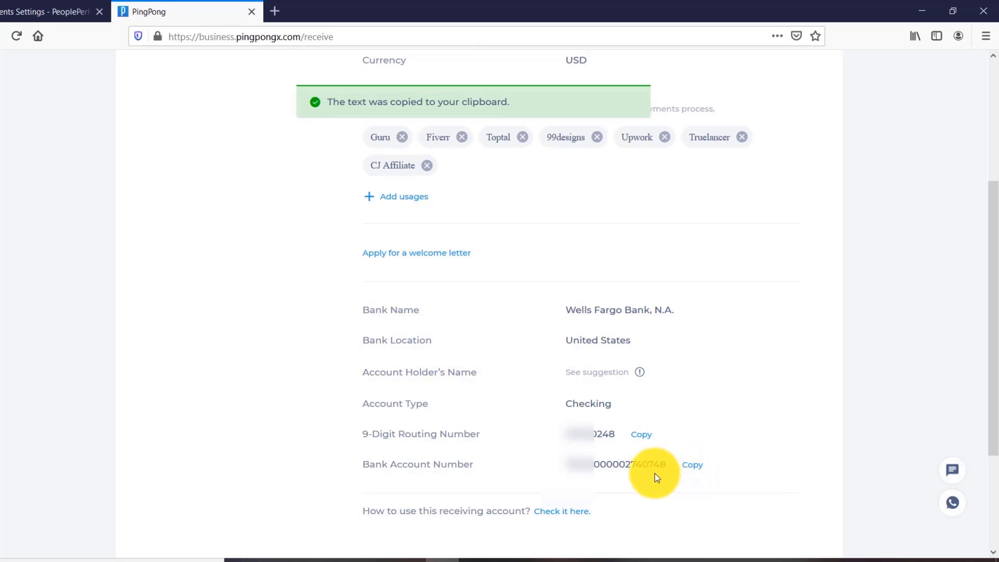
click(62, 13)
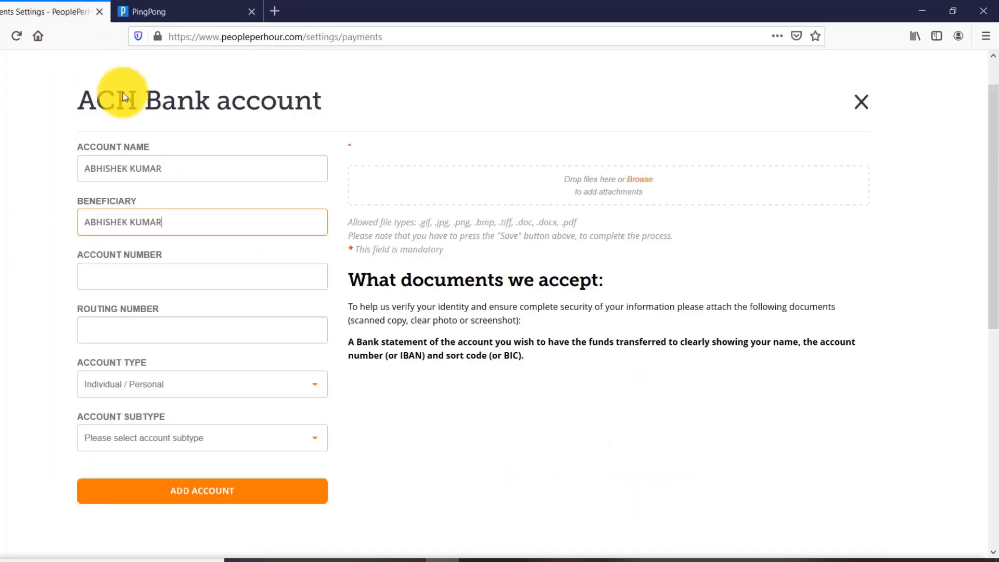
click(142, 277)
key(ctrl+v)
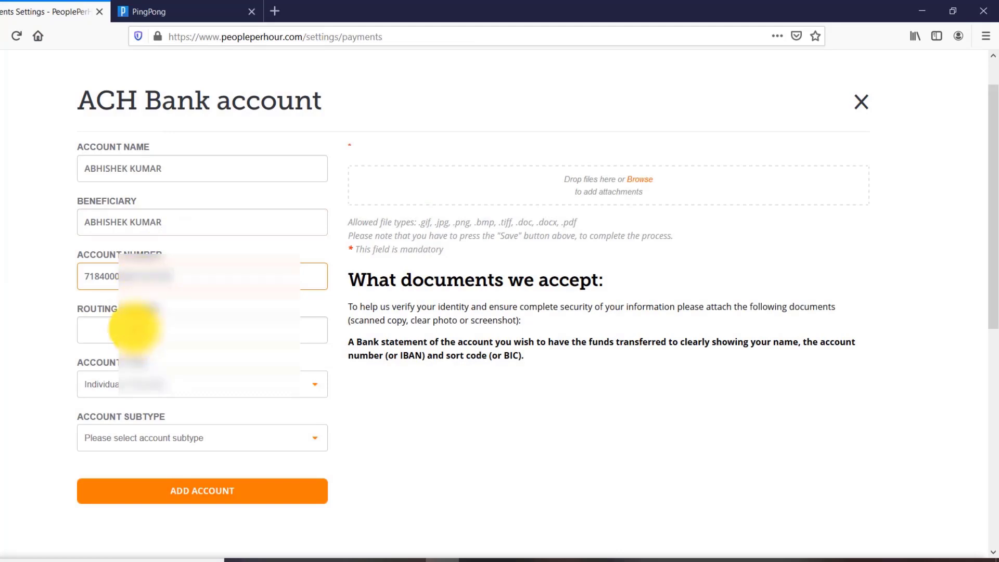
Copy PingPong's 9-digit routing number into the ACH Routing Number field.
click(211, 11)
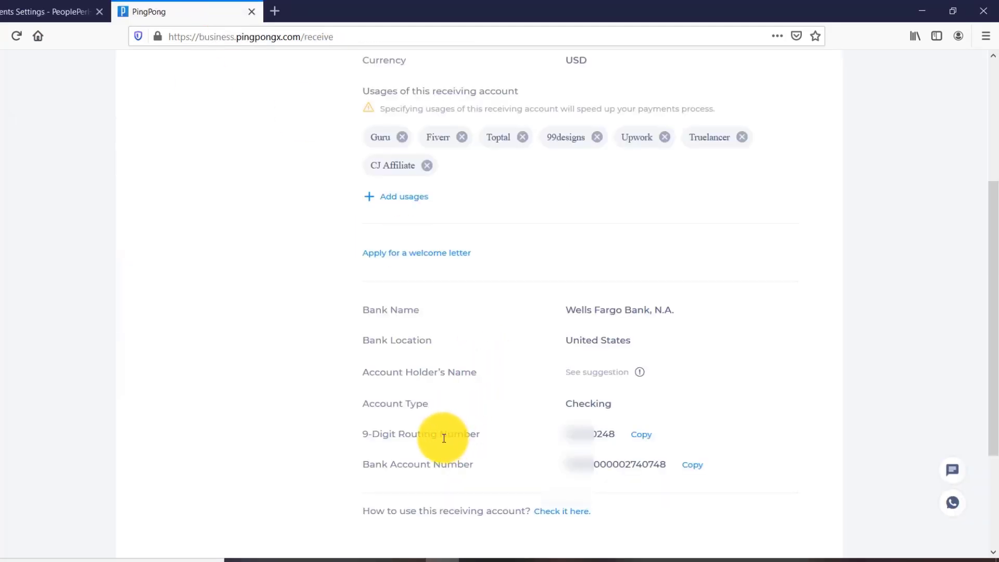
click(644, 440)
click(36, 13)
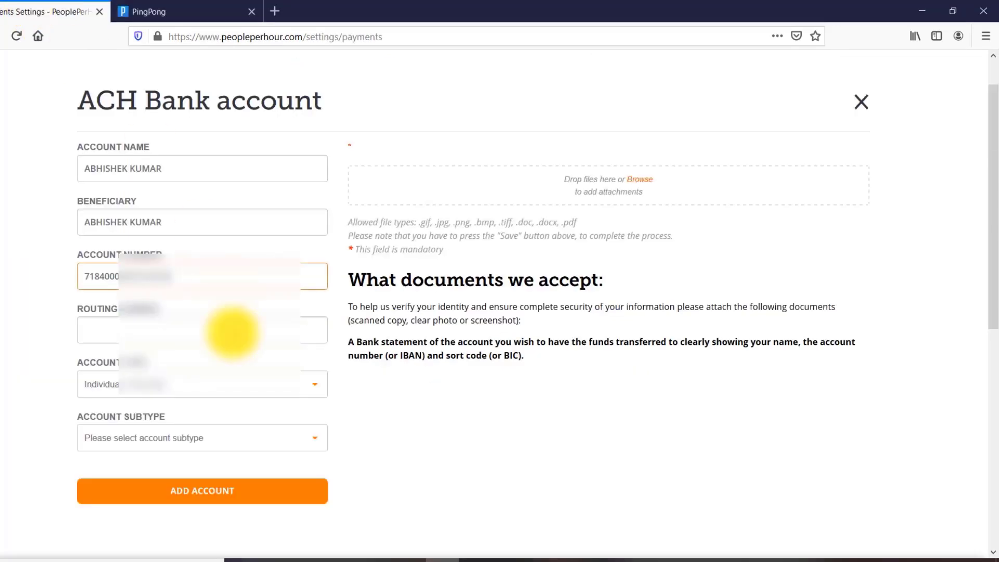
click(146, 335)
key(ctrl+v)
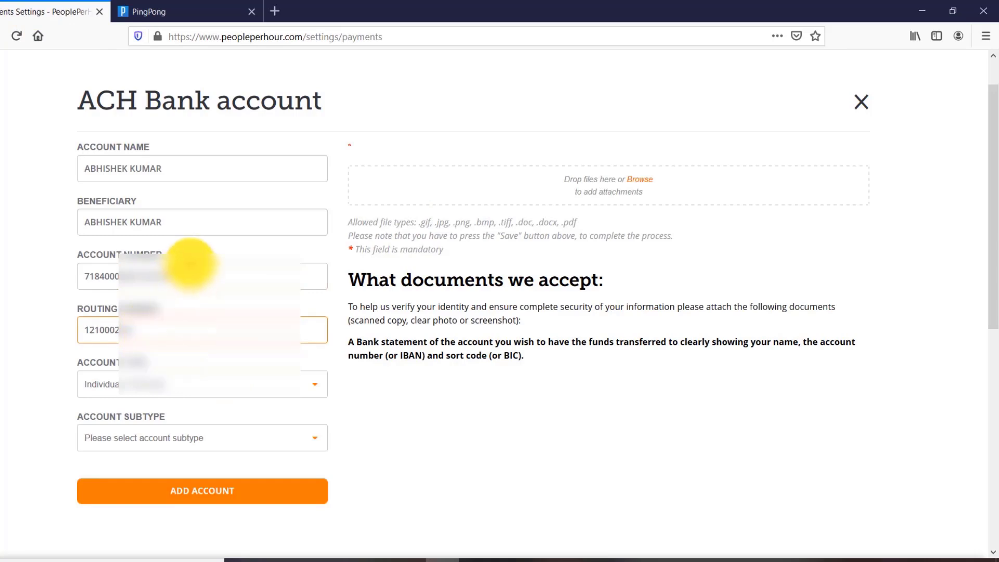
Set the ACH account type to Individual / Personal.
click(231, 394)
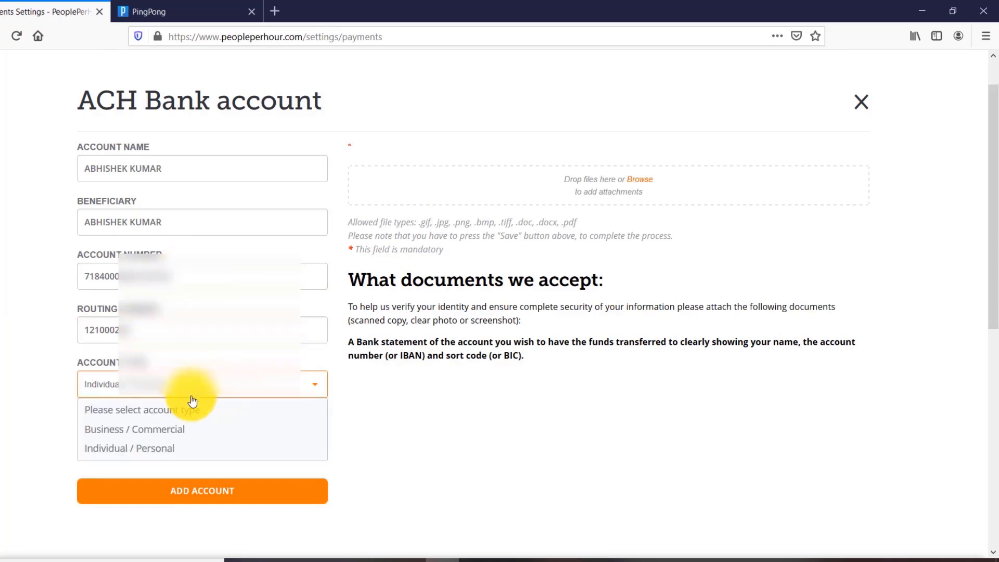
click(152, 447)
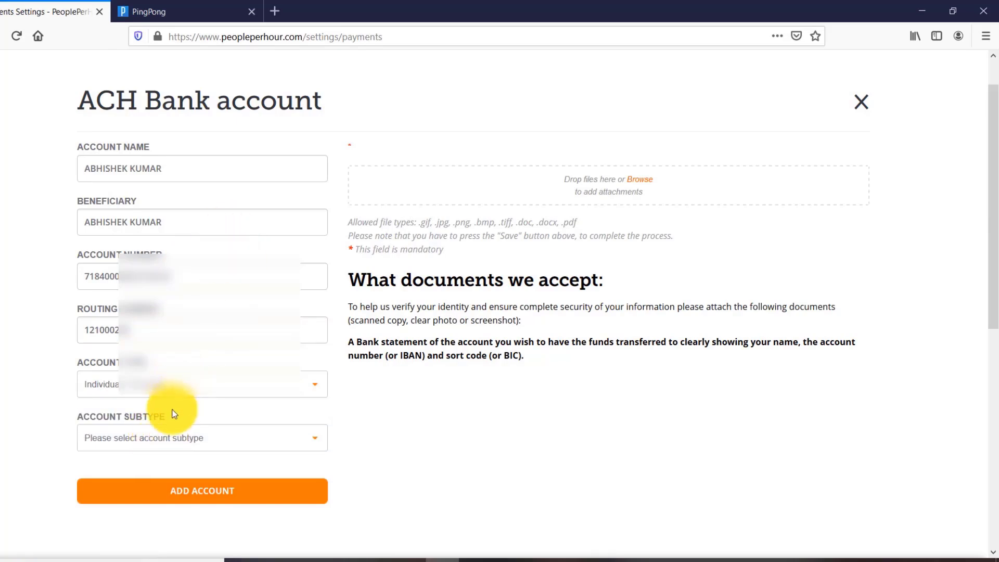
click(204, 7)
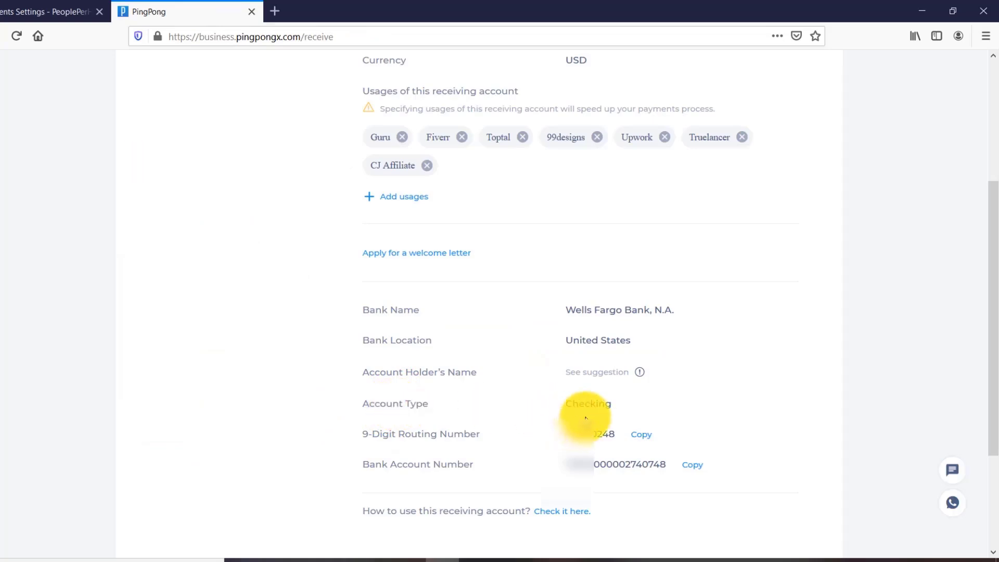
Set the Account Subtype to Checking, verifying it against PingPong's receiving account.
click(13, 7)
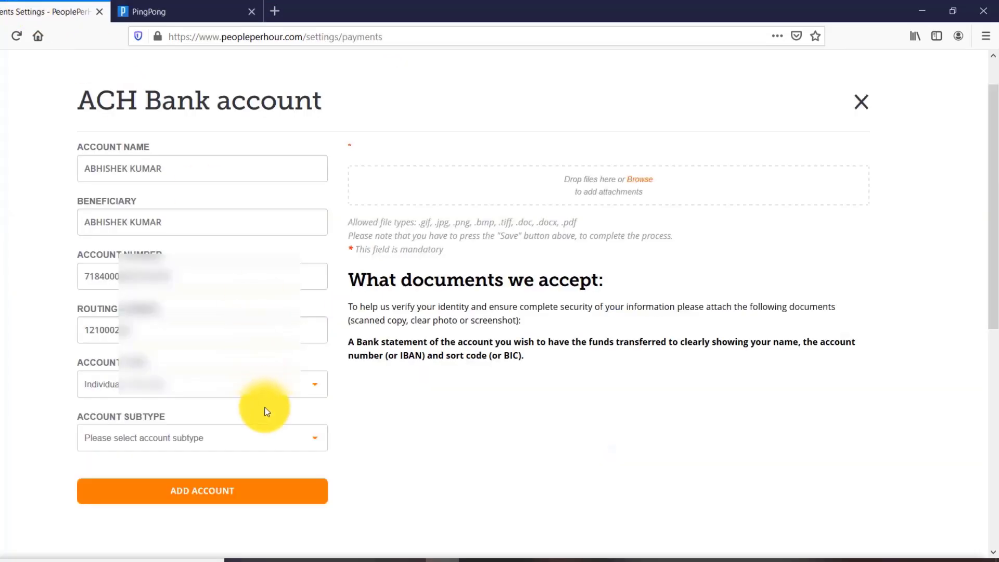
click(290, 437)
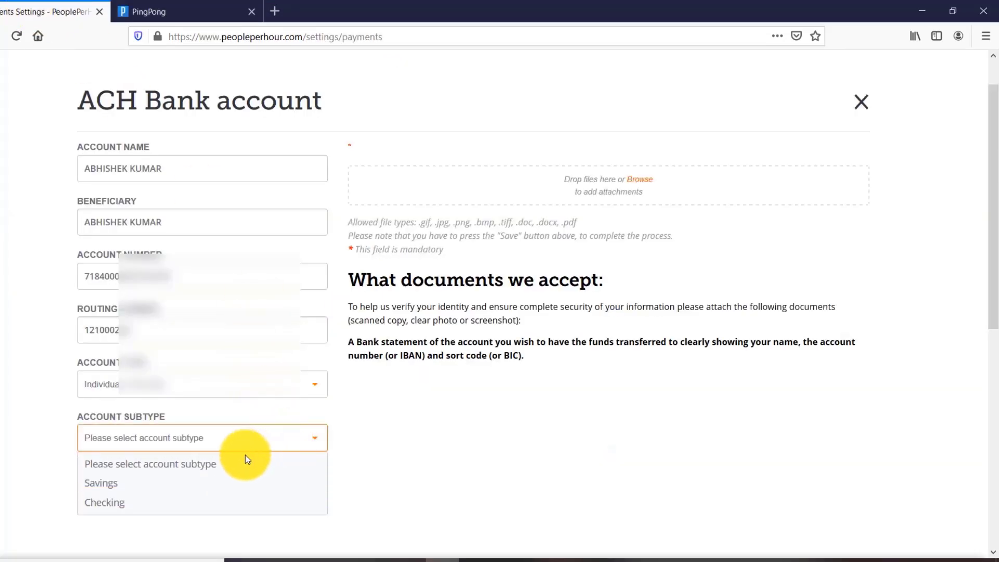
click(132, 508)
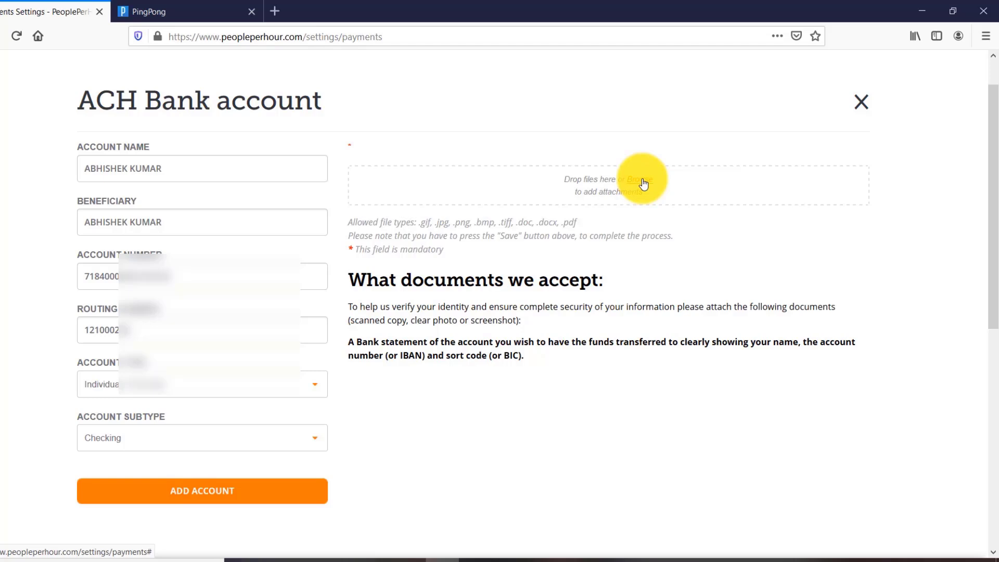
click(172, 12)
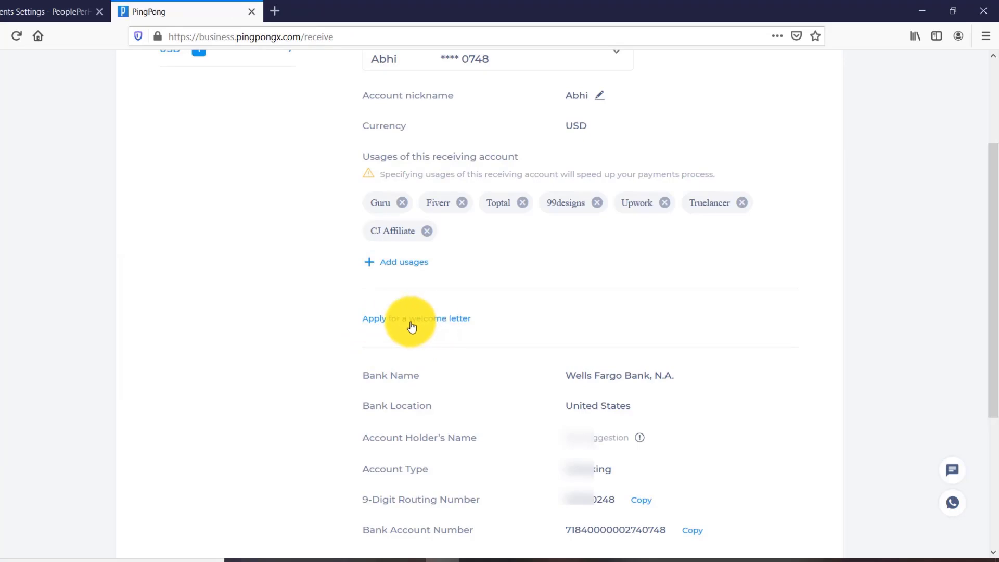
click(36, 8)
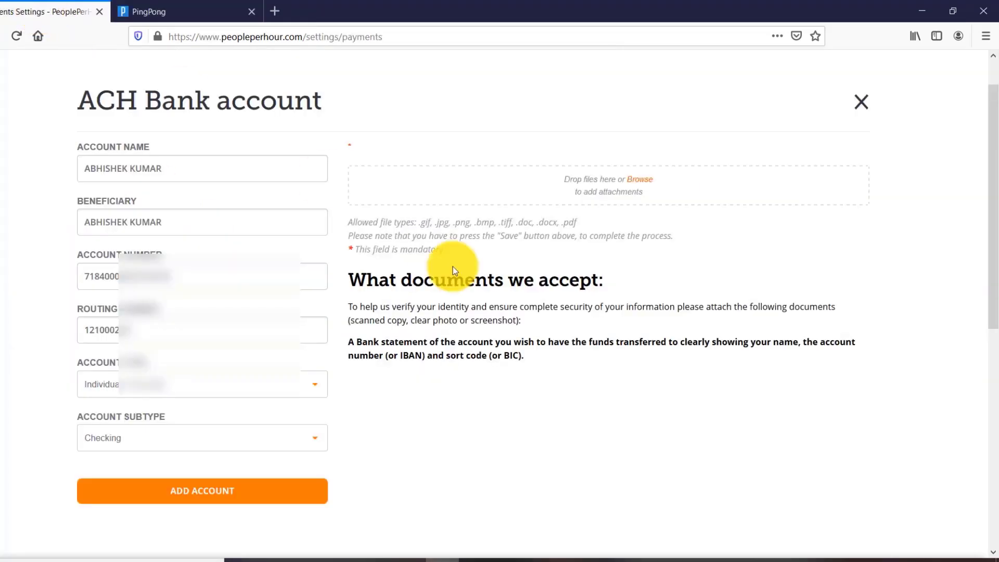
Attach the PingPong statement PDF from the Desktop and save the ACH bank account.
click(648, 184)
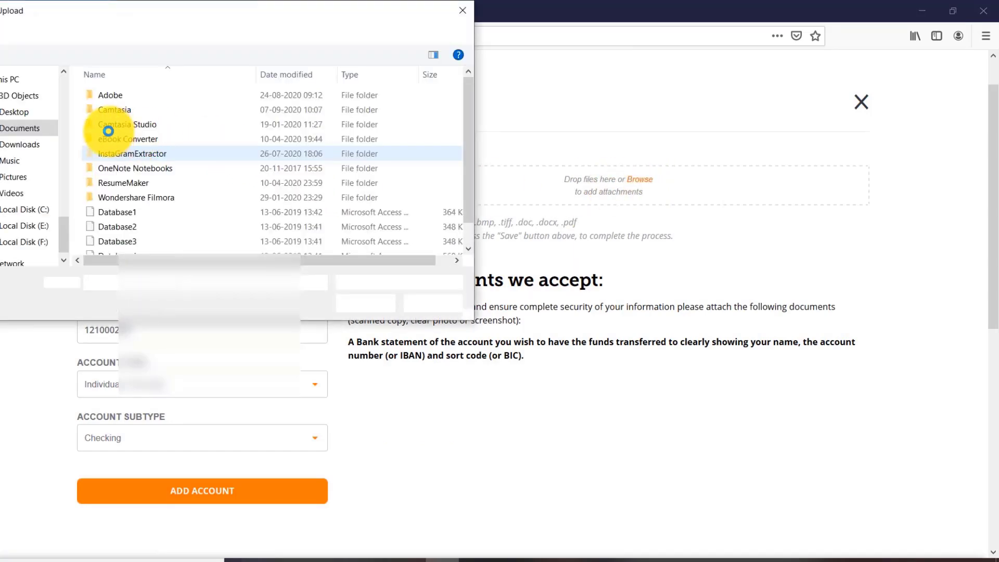
click(123, 211)
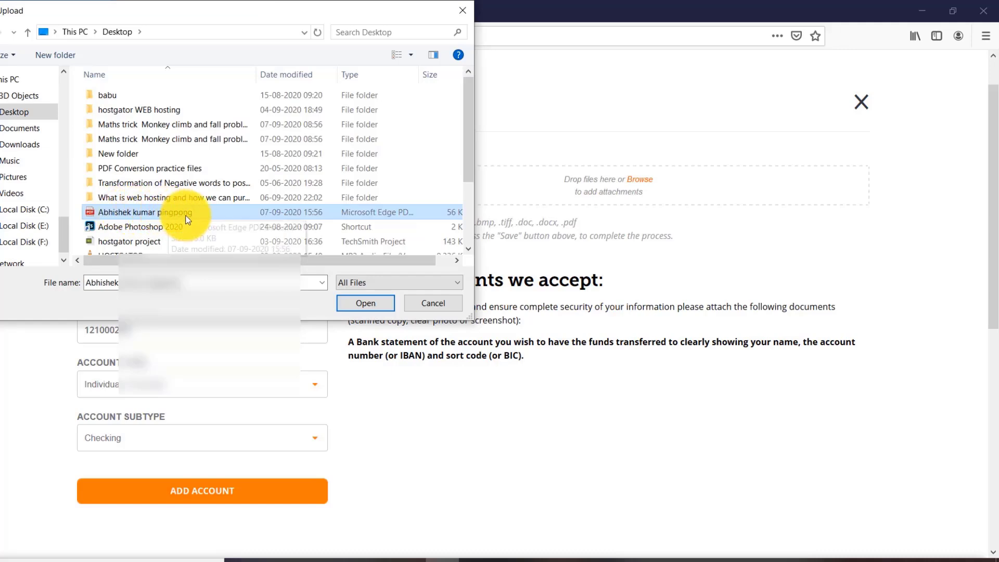
click(365, 303)
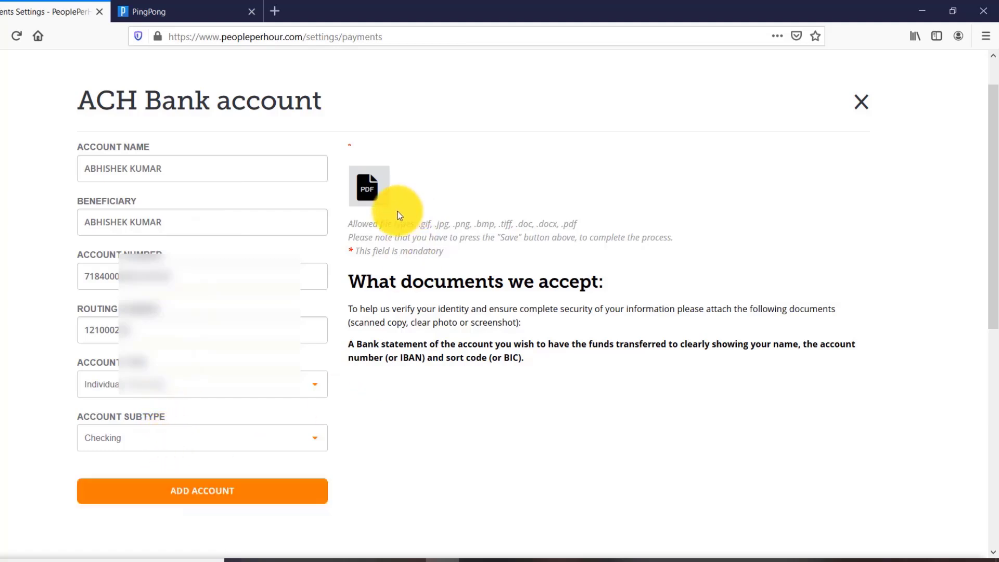
click(212, 491)
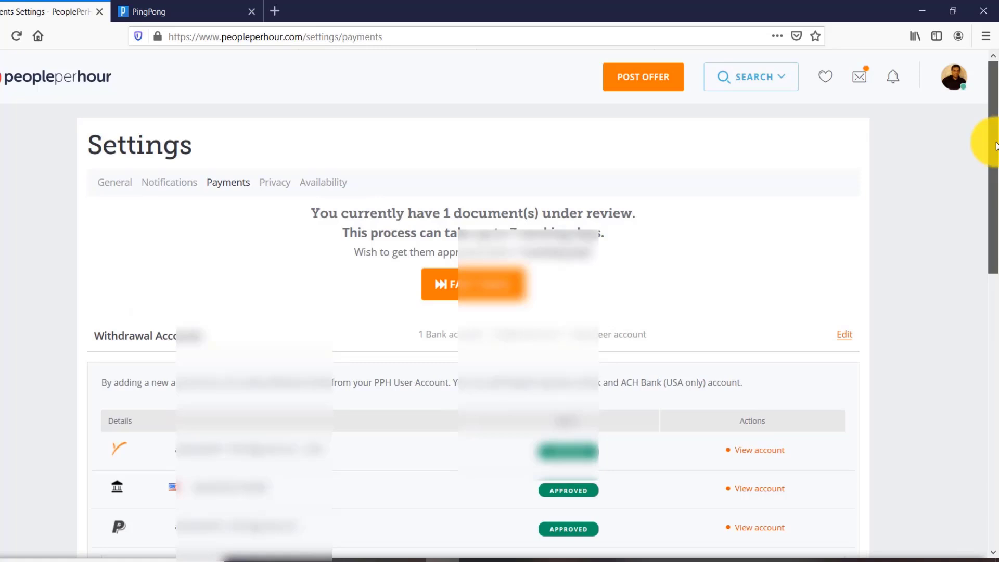
Open the My Money overview showing £20.00, €0.00 and $19.09 balances.
scroll(988, 252, down, 2)
drag(994, 202, 994, 187)
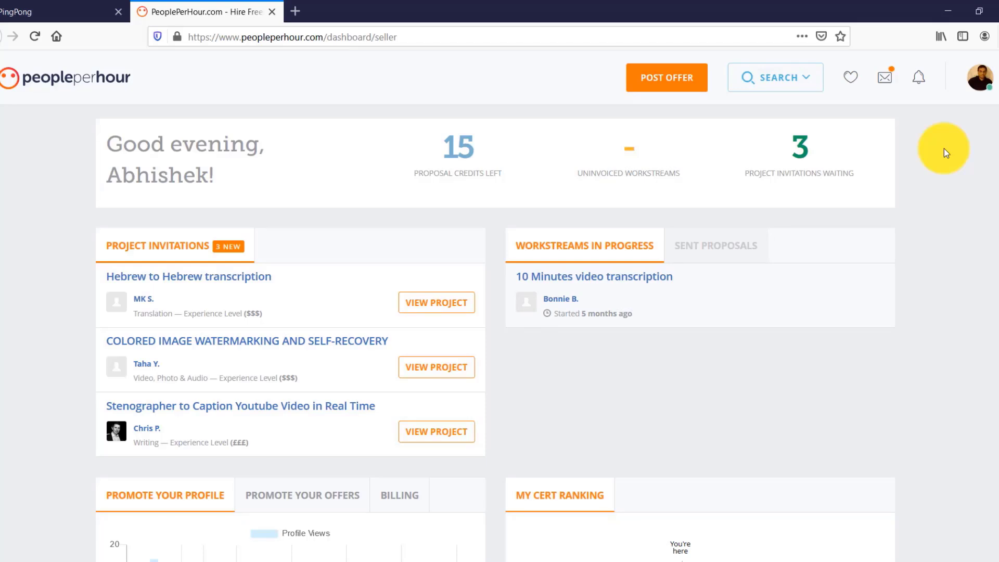
click(978, 89)
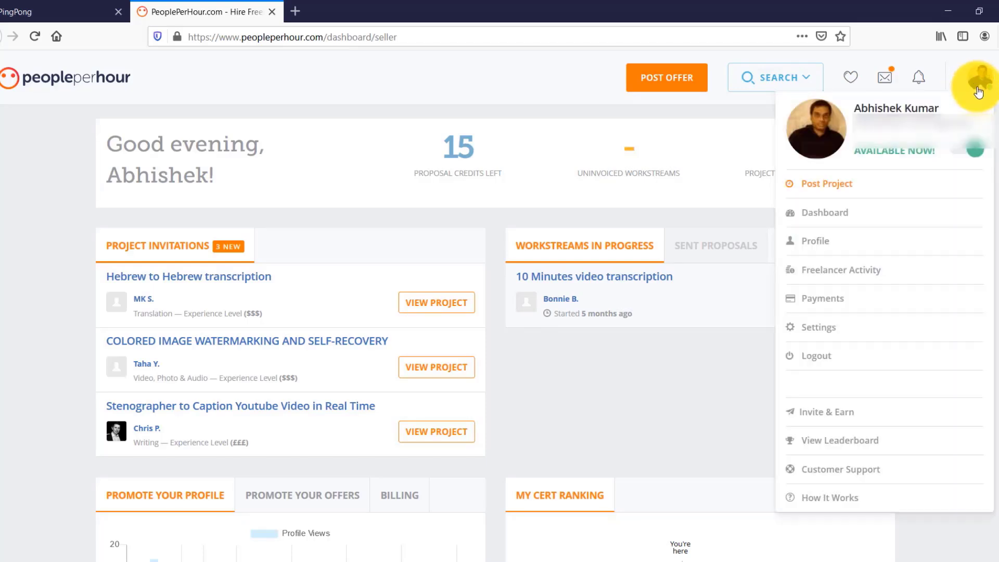
click(806, 299)
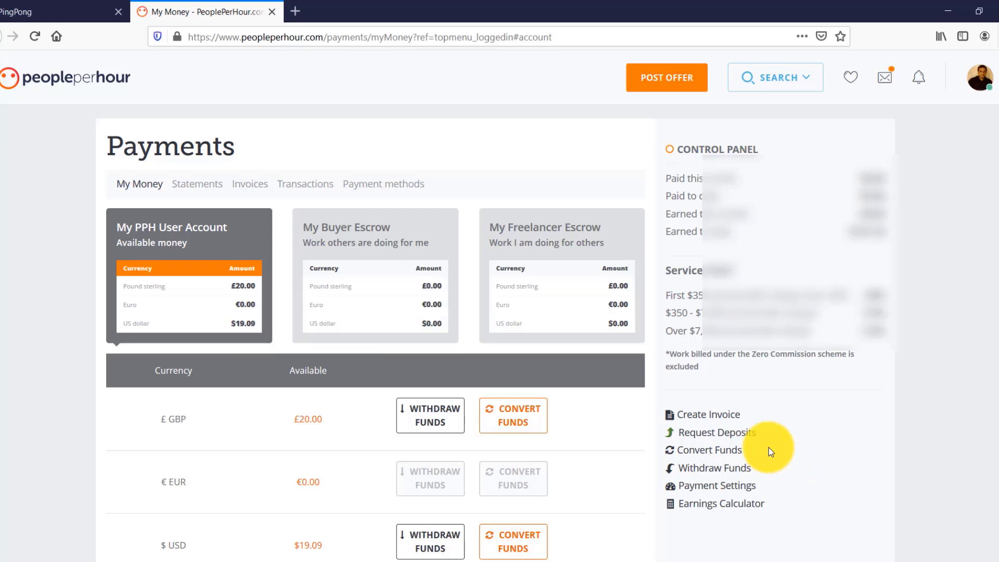
Start a withdrawal from the US dollar account totalling $19.09.
click(718, 468)
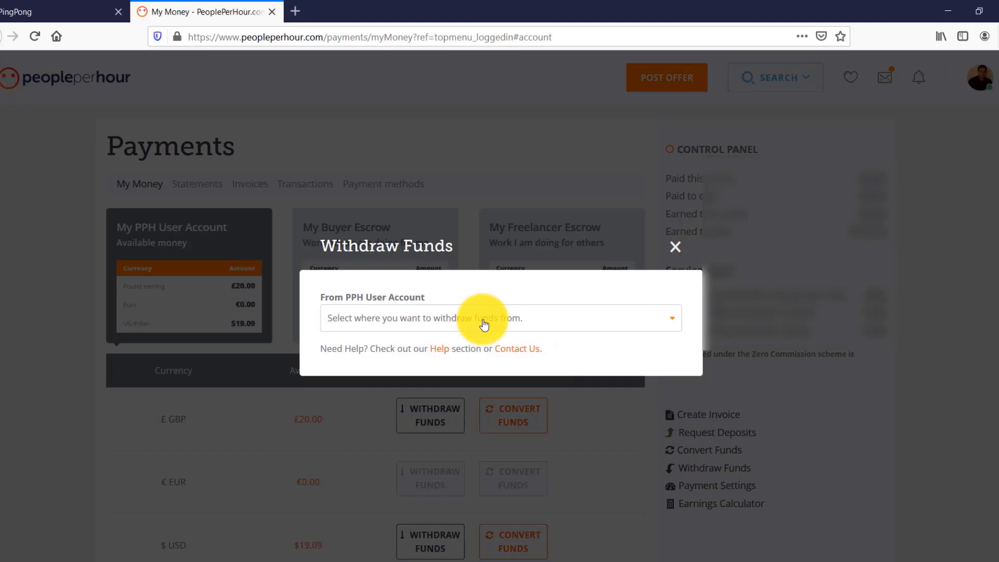
click(484, 325)
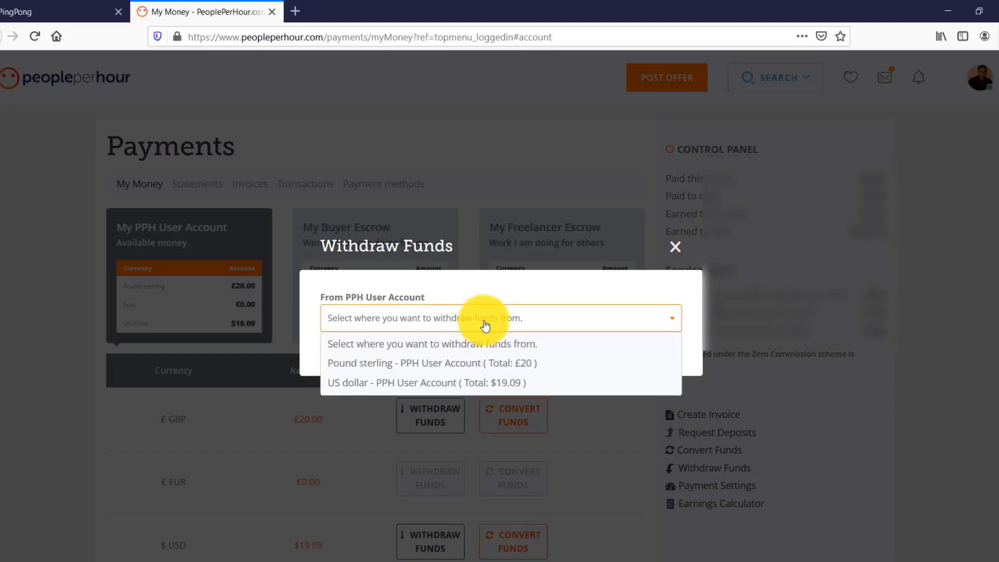
click(428, 385)
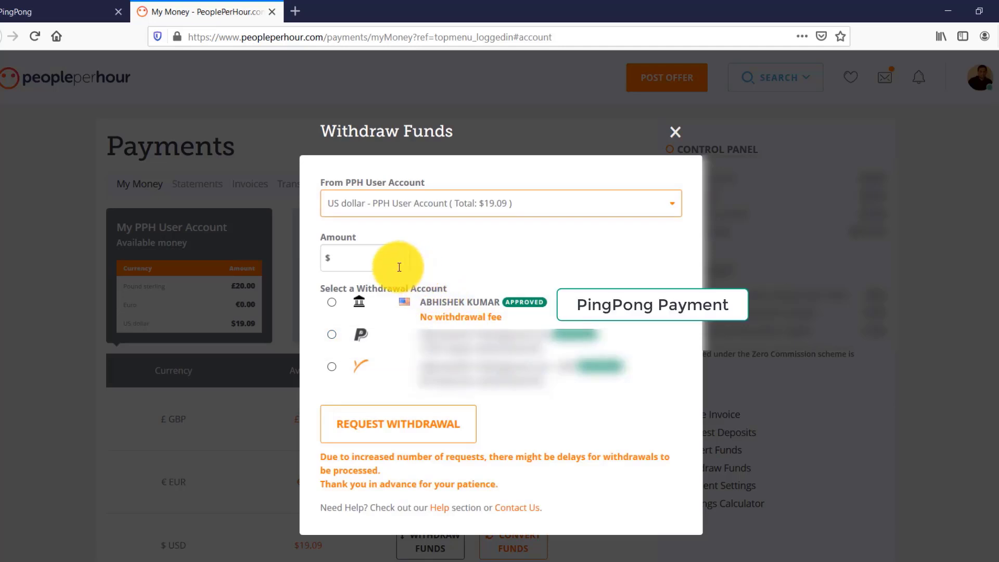
click(365, 260)
Request a $15 withdrawal to the ACH bank account and open the transactions list.
text(15)
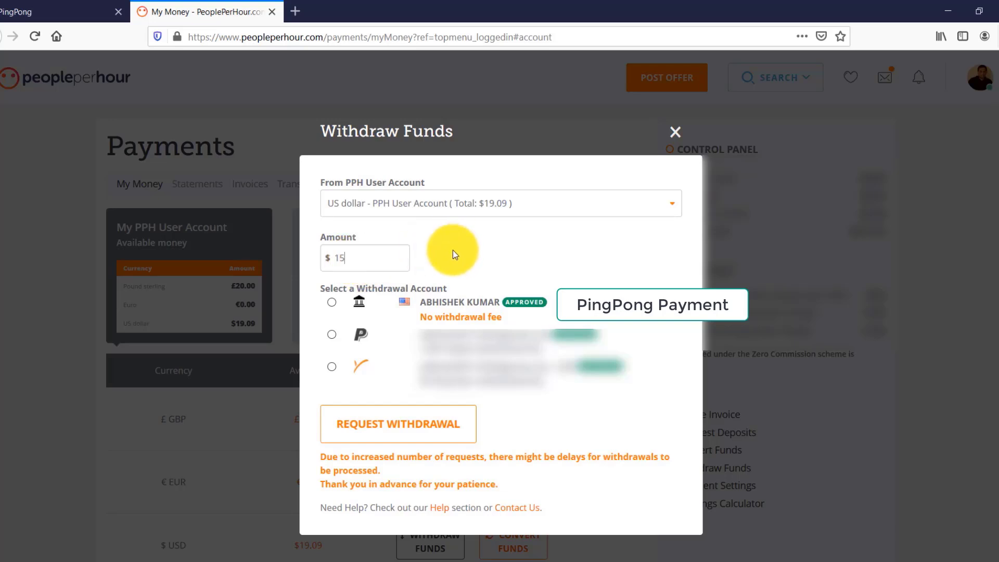
click(332, 302)
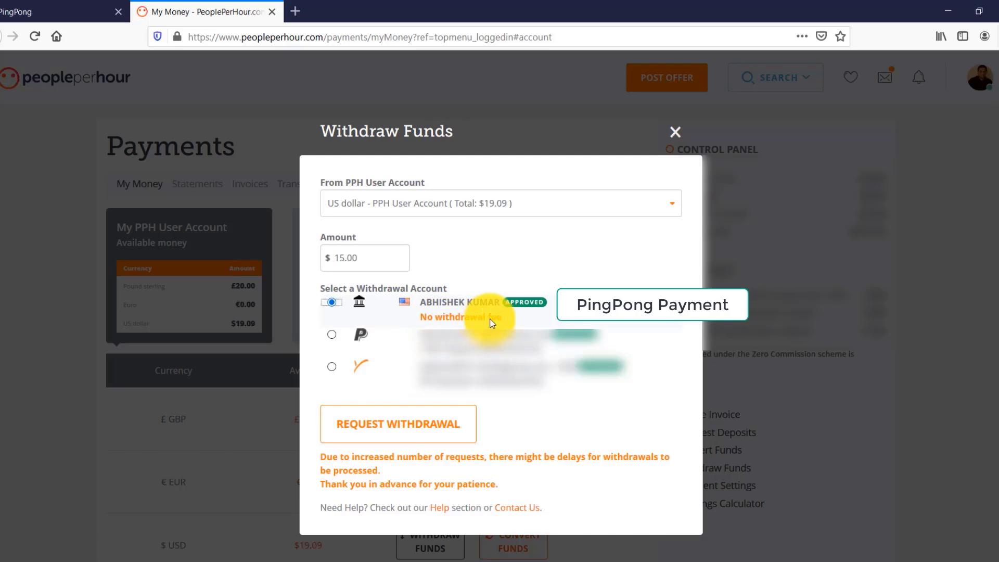
click(416, 428)
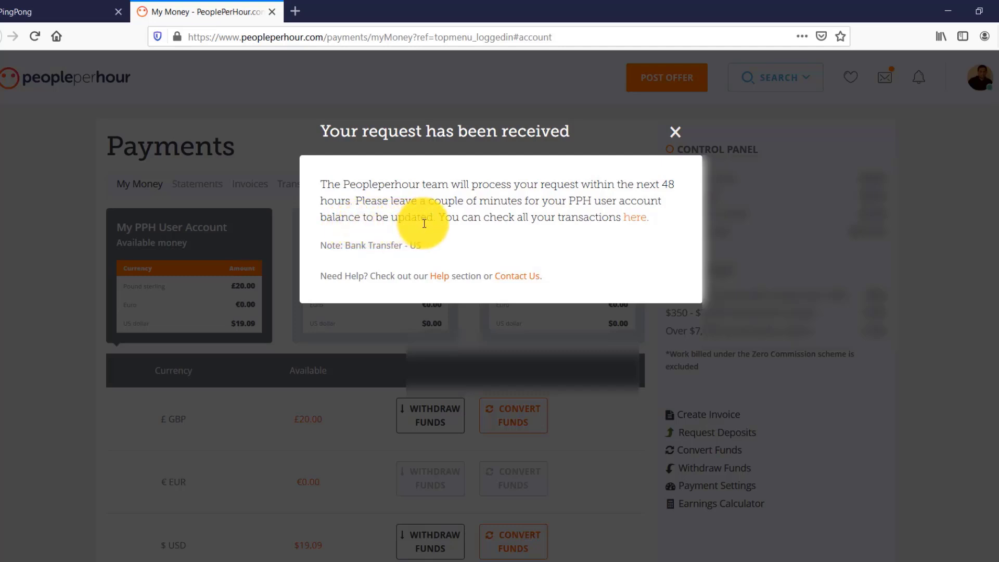
click(641, 224)
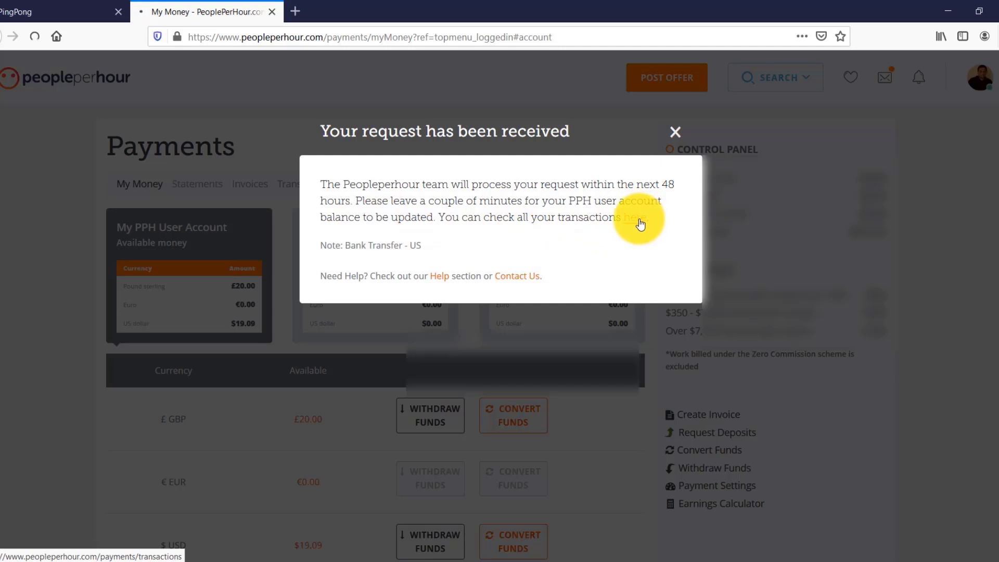